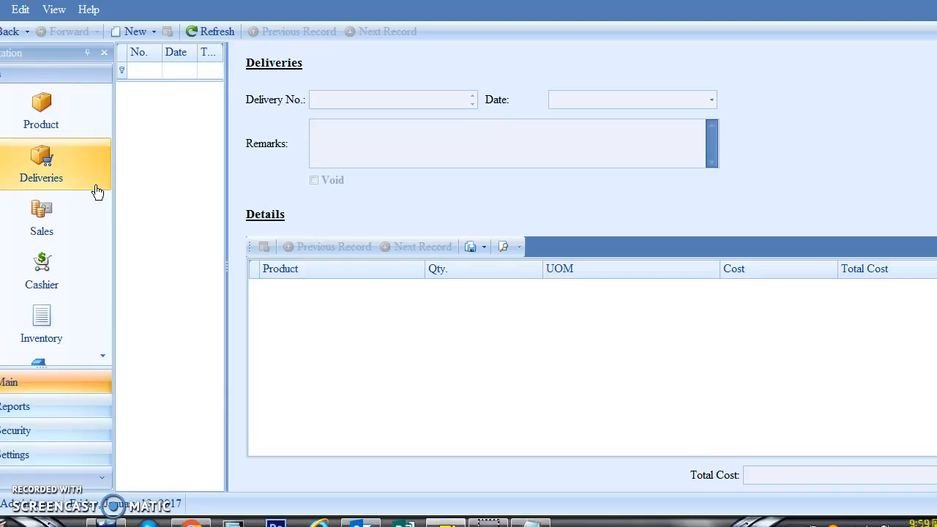
# Check the Inventory list, start a new delivery and add a new detail line to it.
pyautogui.click(42, 320)
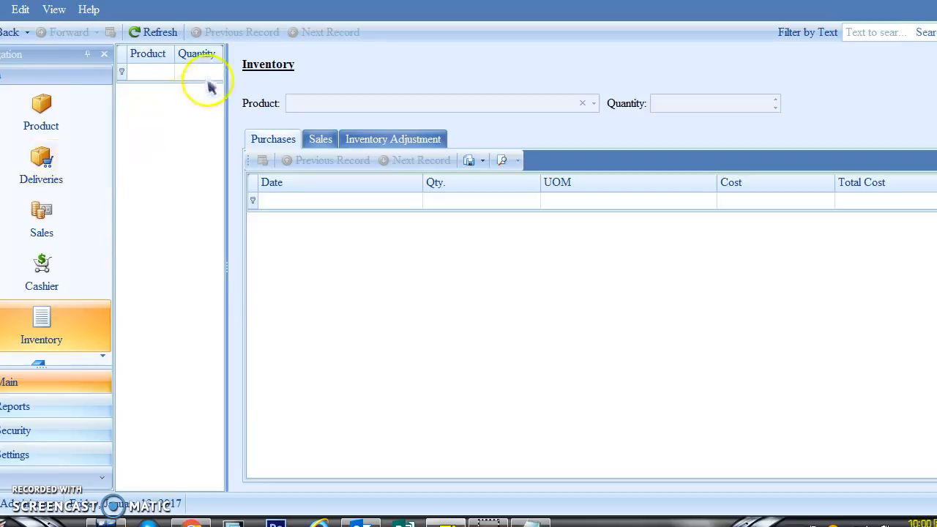
pyautogui.click(41, 164)
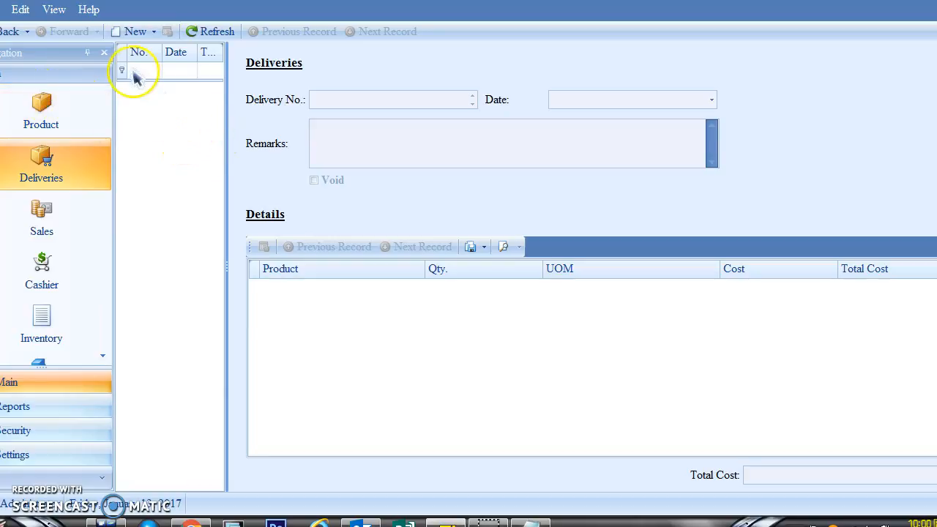
pyautogui.click(136, 34)
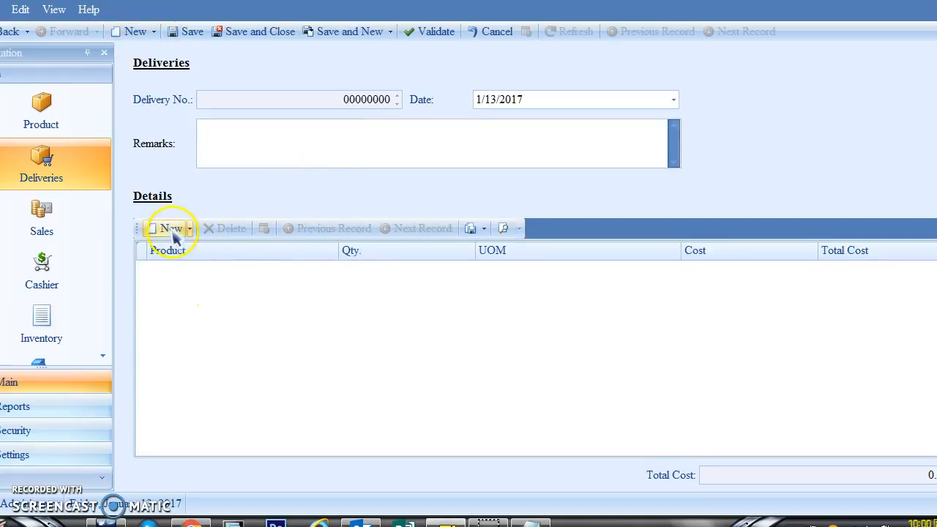
pyautogui.click(173, 231)
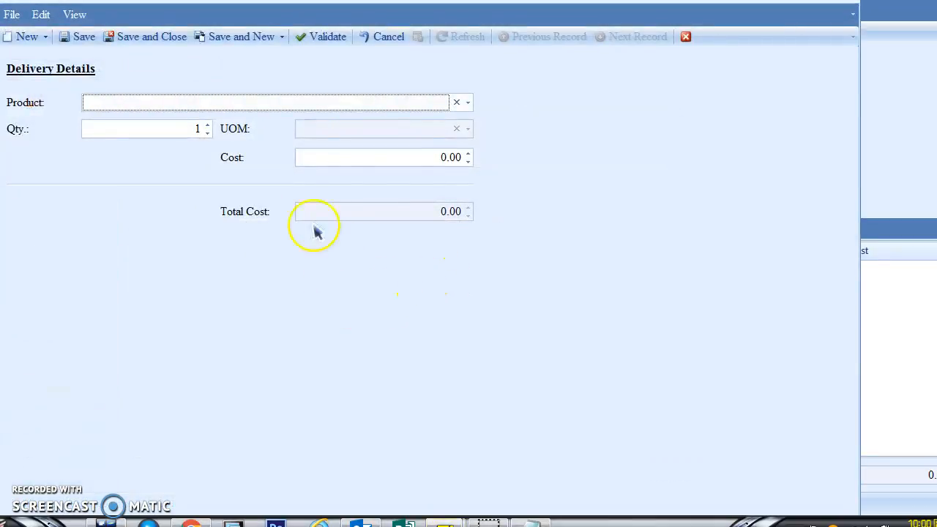
# Show the find panel in the product lookup, choose Product 1 with quantity 50, and save the line to start another.
pyautogui.click(467, 102)
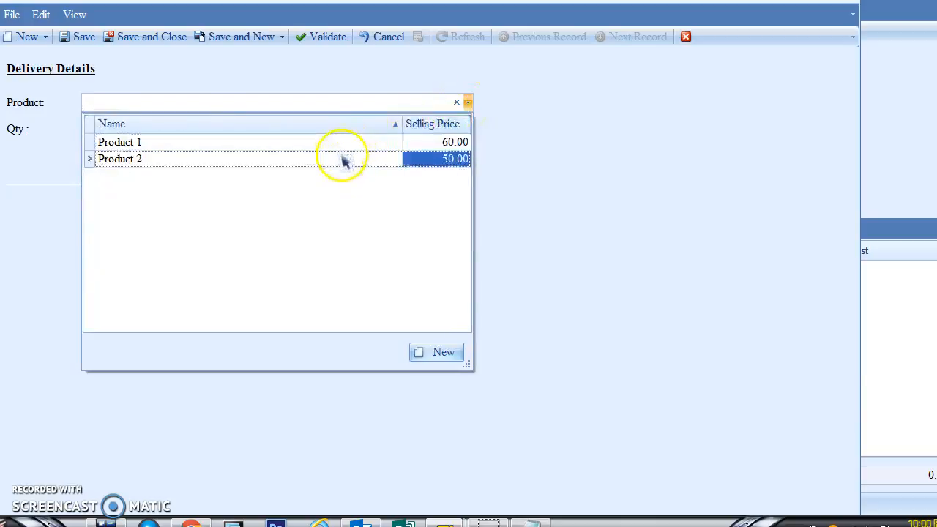
pyautogui.rightClick(291, 131)
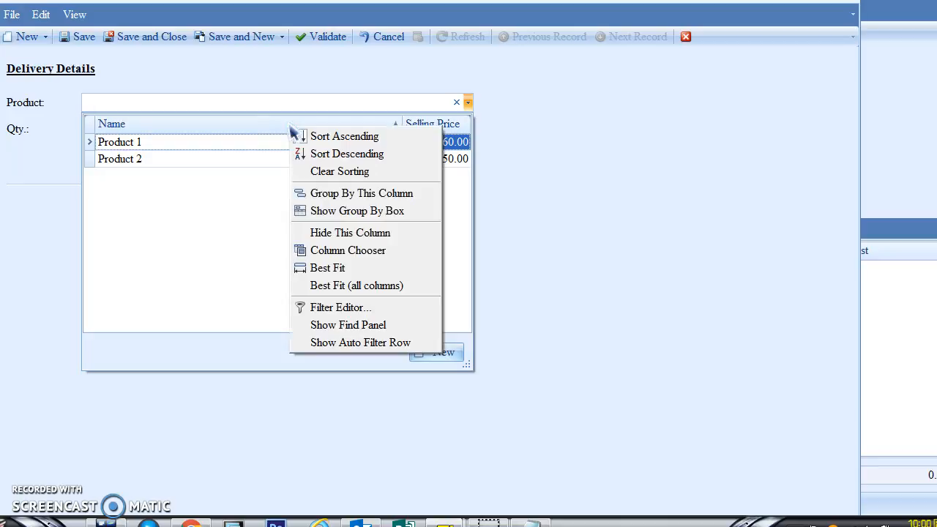
pyautogui.click(381, 329)
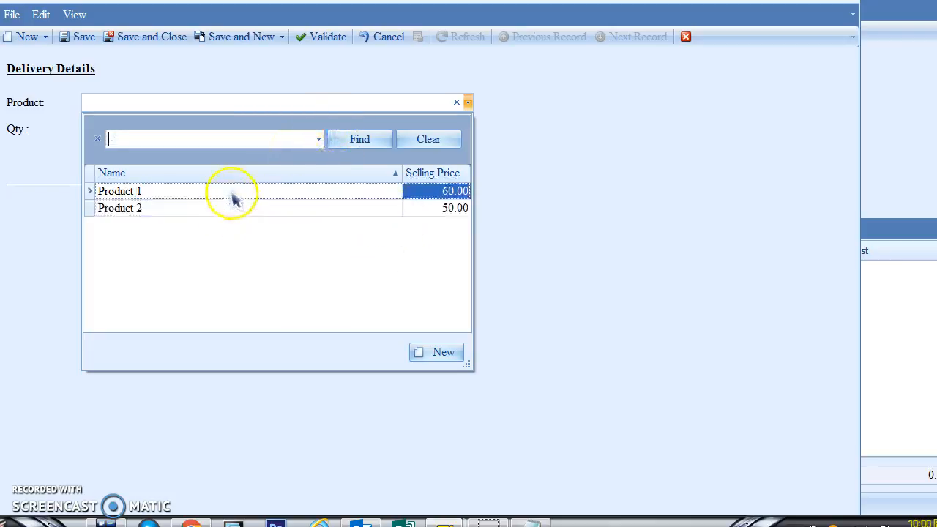
pyautogui.click(269, 196)
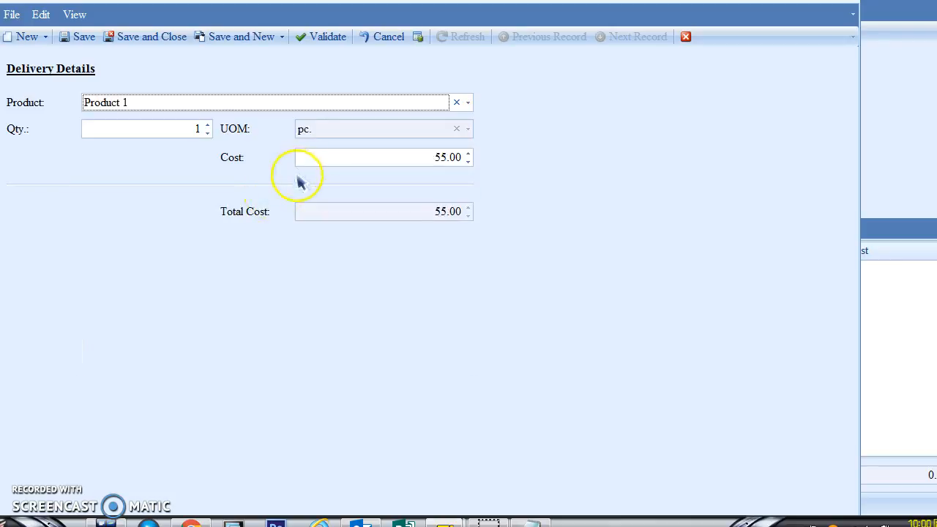
pyautogui.click(167, 130)
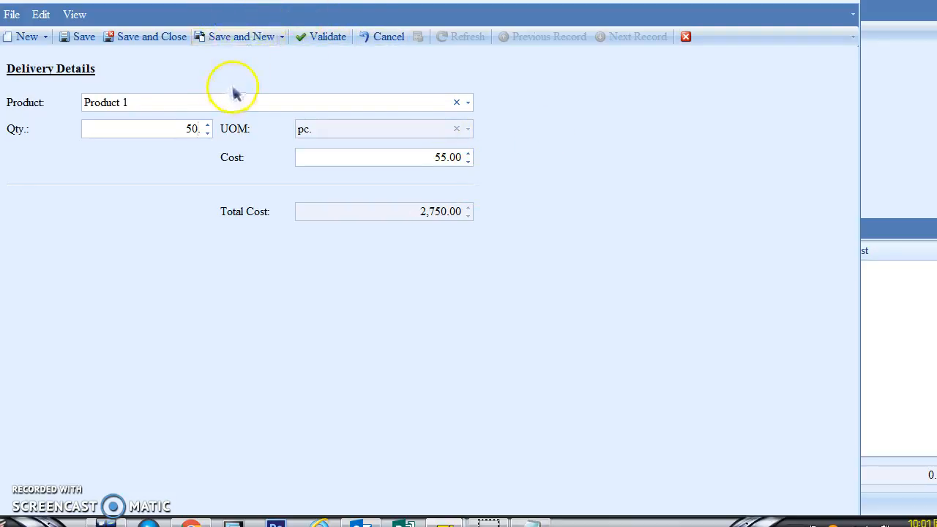
pyautogui.click(241, 38)
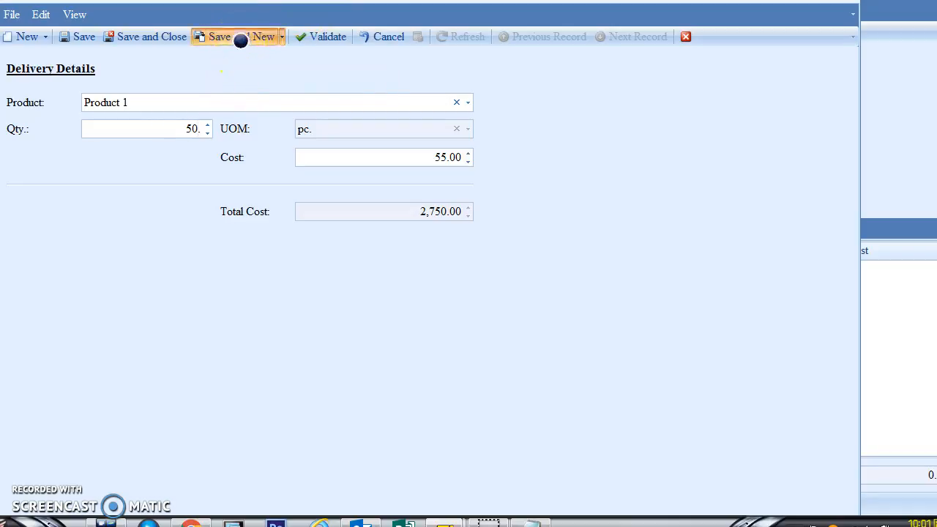
# Fill in the second delivery line with Product 2 and quantity 50, saving and closing the detail form.
pyautogui.click(468, 102)
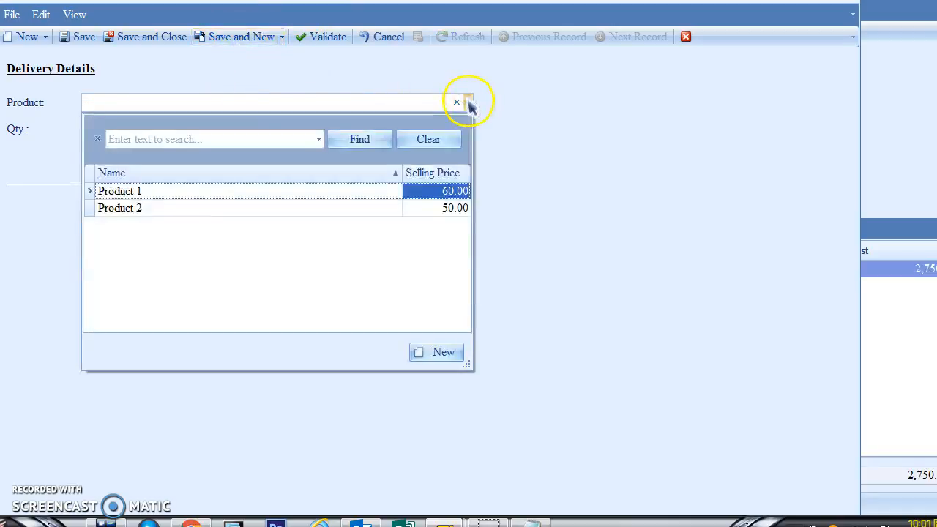
pyautogui.click(257, 210)
pyautogui.click(180, 128)
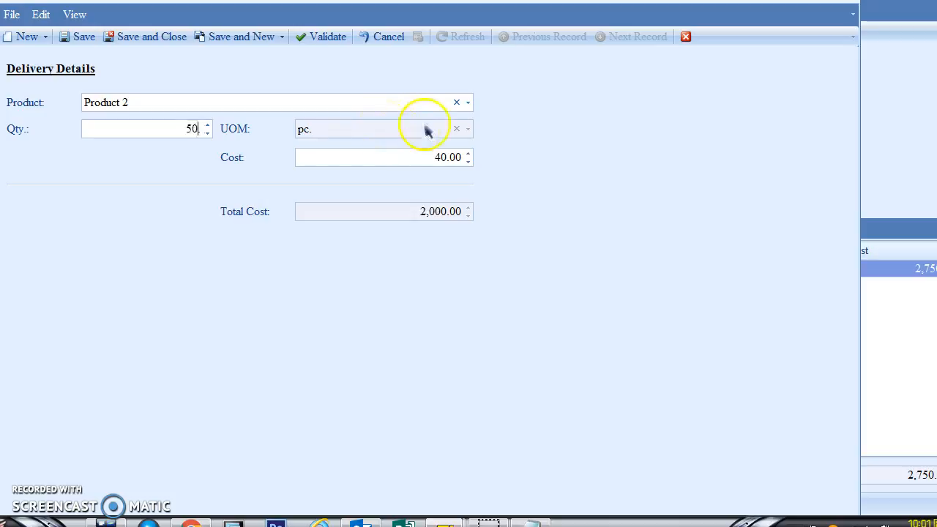
pyautogui.click(151, 38)
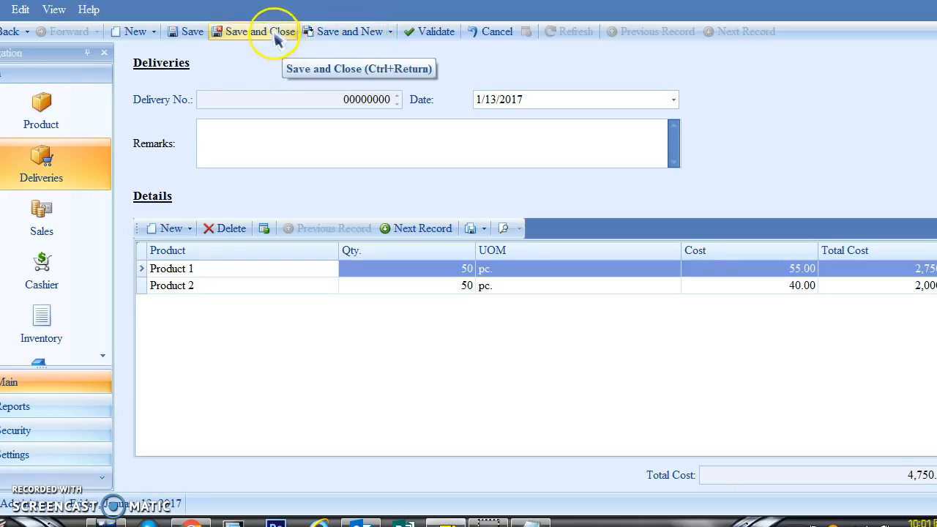
# Save and close the delivery with blank remarks, and widen the deliveries list to show its full columns.
pyautogui.click(266, 133)
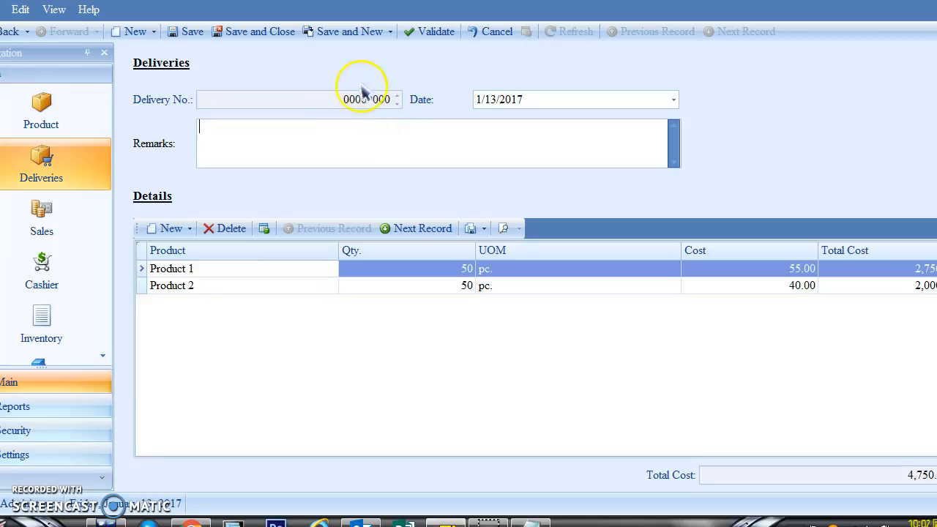
pyautogui.click(250, 33)
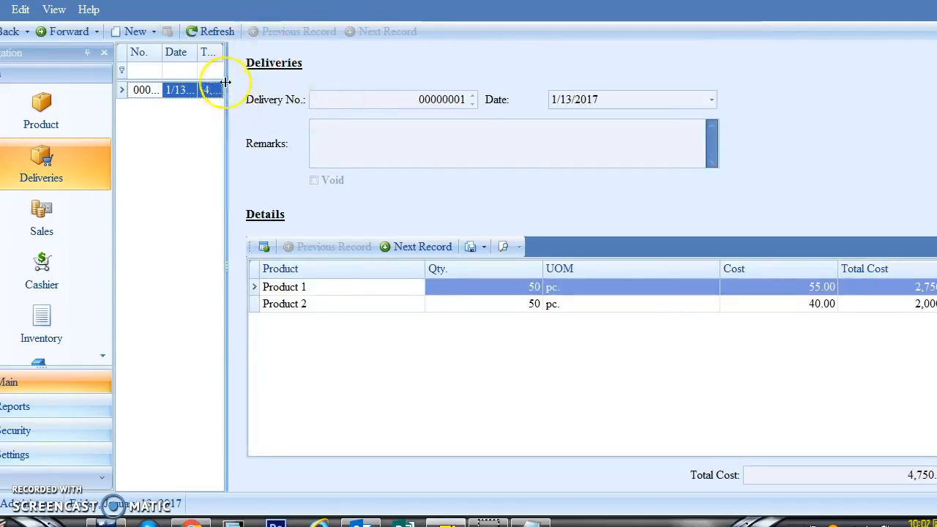
pyautogui.moveTo(226, 82); pyautogui.dragTo(308, 86)
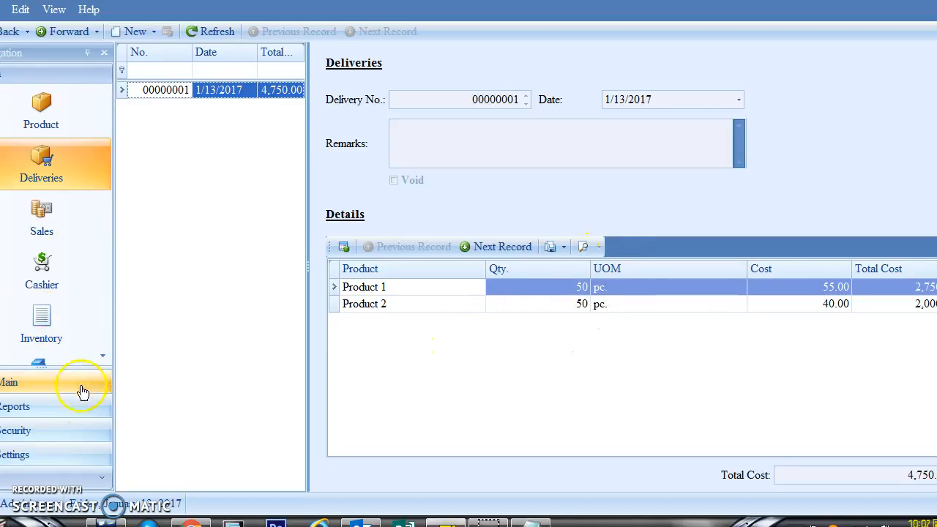
# Review the inventory quantities and purchases of Product 1 and Product 2, plus the sales and adjustment records of Product 2.
pyautogui.click(41, 320)
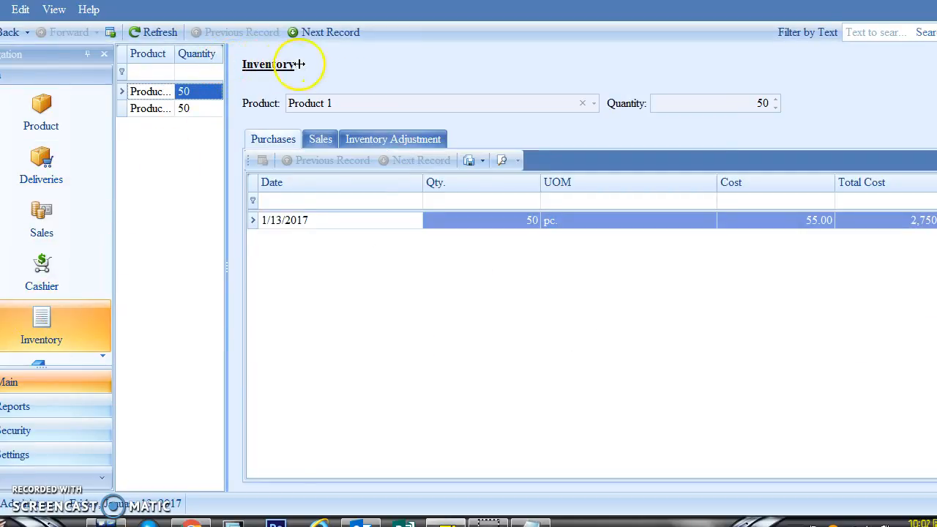
pyautogui.moveTo(295, 64); pyautogui.dragTo(298, 64)
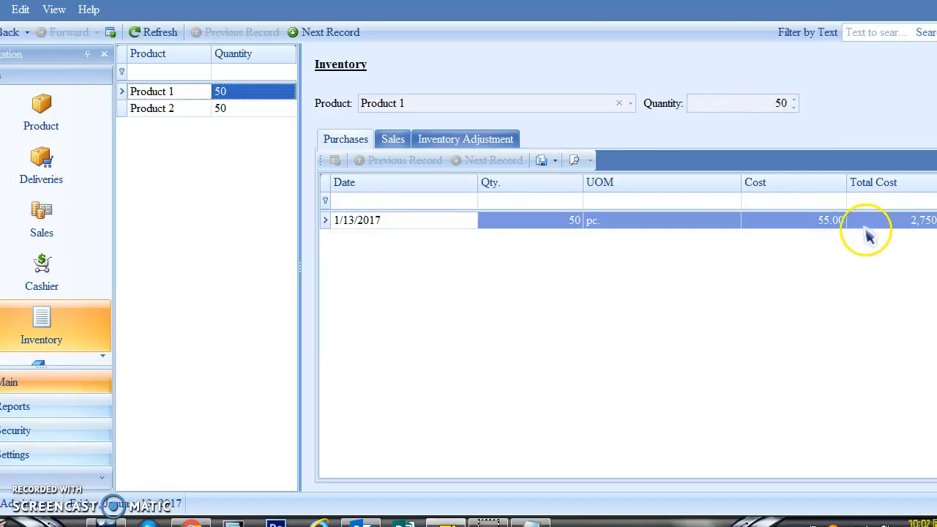
pyautogui.click(181, 113)
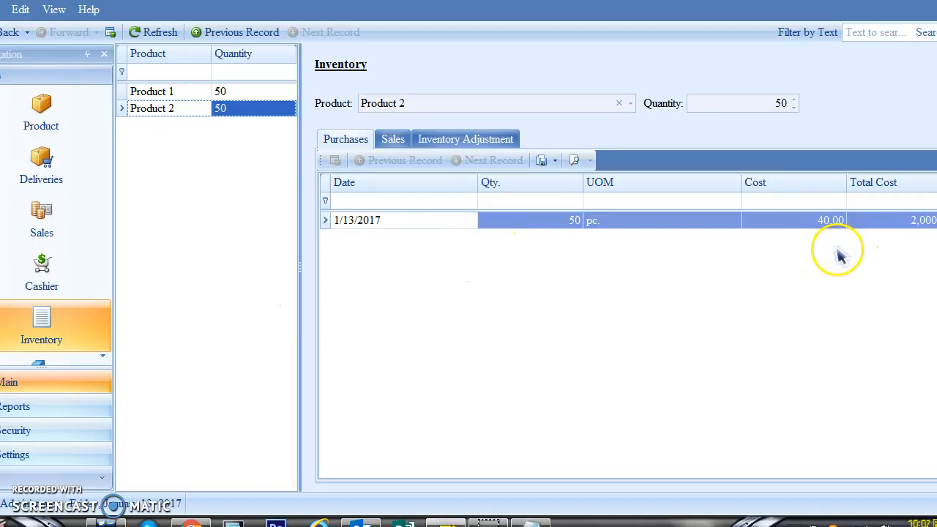
pyautogui.click(393, 140)
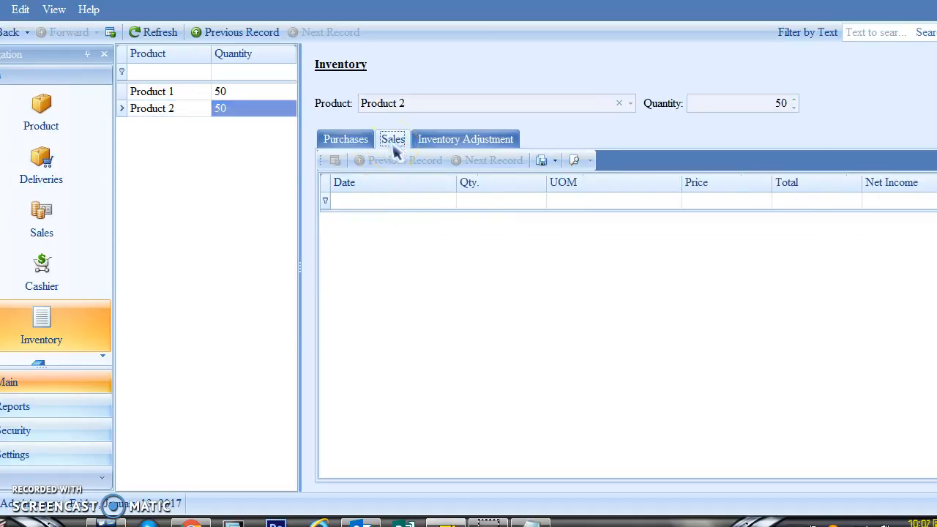
pyautogui.click(450, 143)
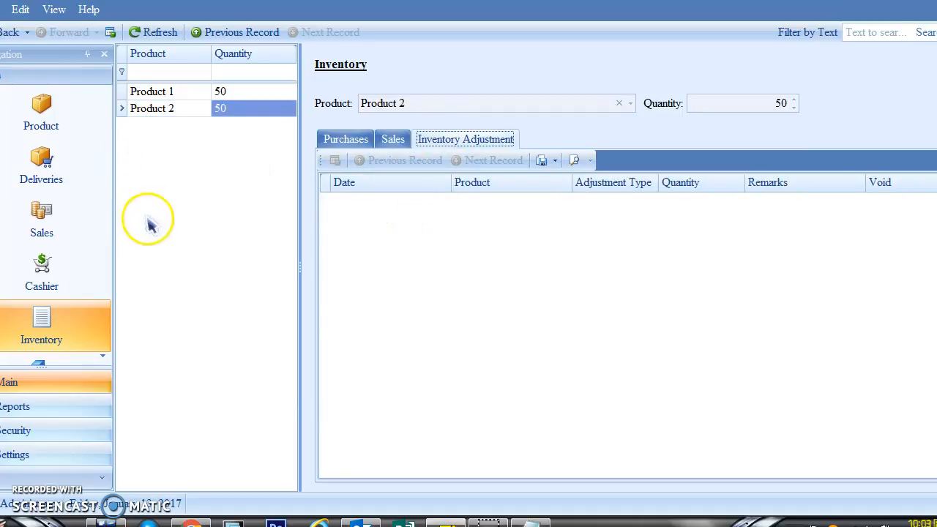
# Create an inventory adjustment decreasing Product 1 by 5 with the remark "wrong entry", and save it to start another.
pyautogui.click(103, 357)
pyautogui.click(103, 358)
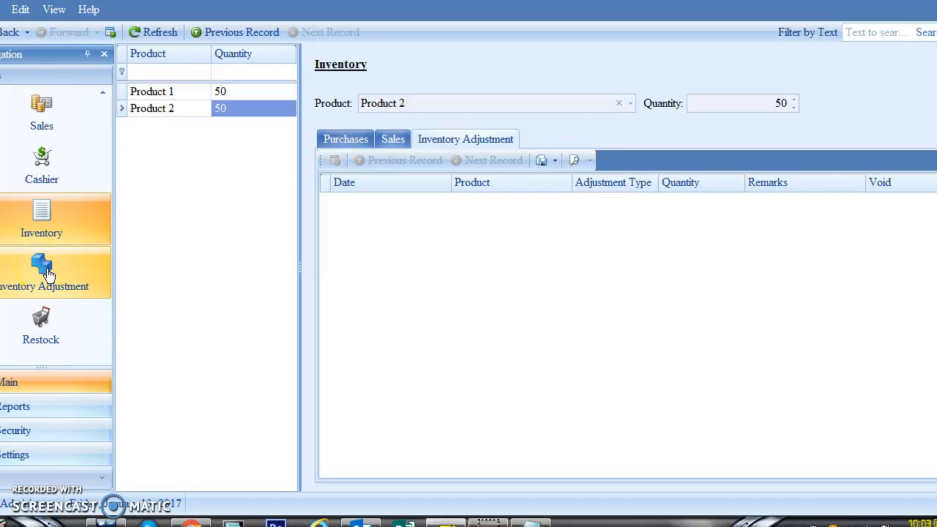
pyautogui.click(47, 275)
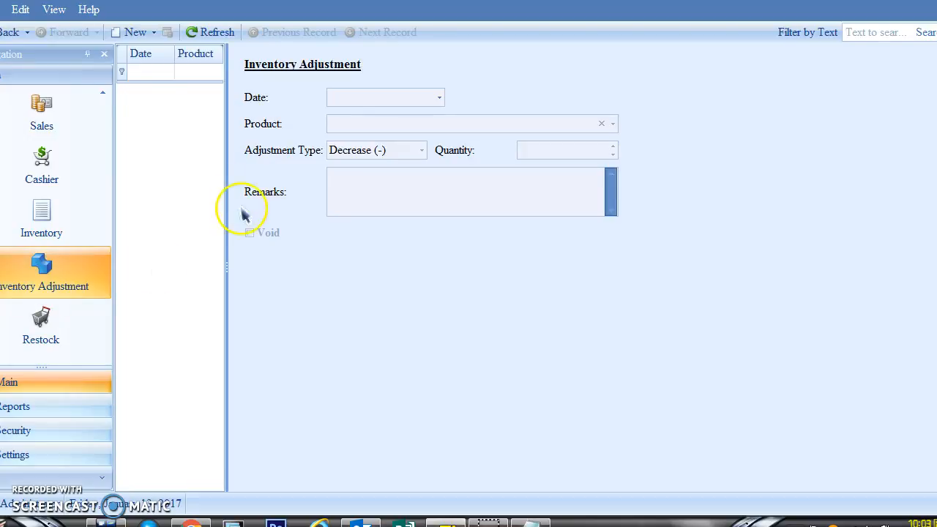
pyautogui.click(134, 32)
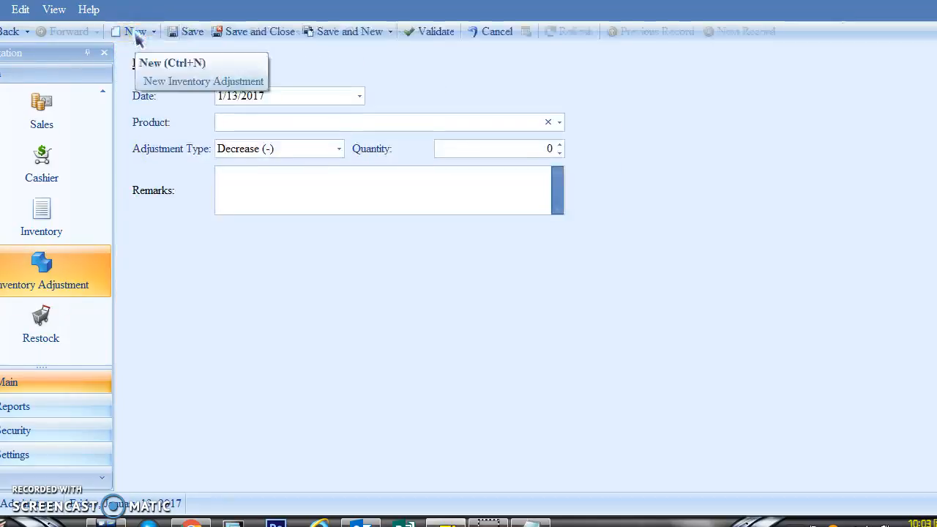
pyautogui.click(559, 123)
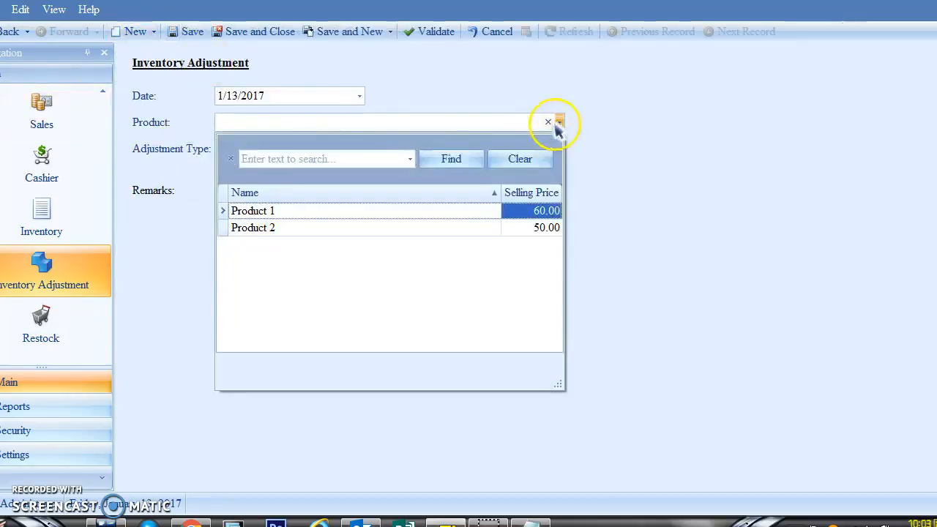
pyautogui.click(286, 215)
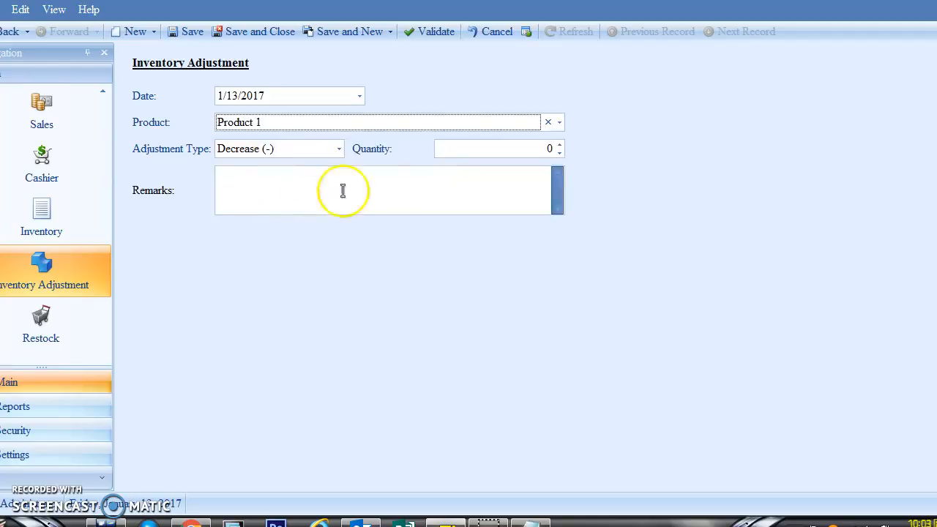
pyautogui.click(551, 149)
pyautogui.write('5')
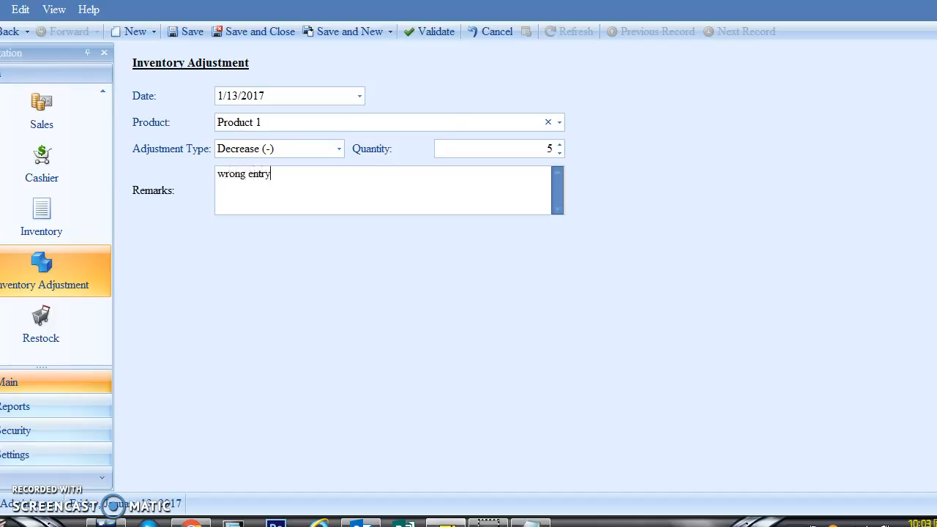
pyautogui.click(355, 34)
# Enter an adjustment increasing Product 2 by 5 with the remark "test", and save and close it.
pyautogui.click(560, 123)
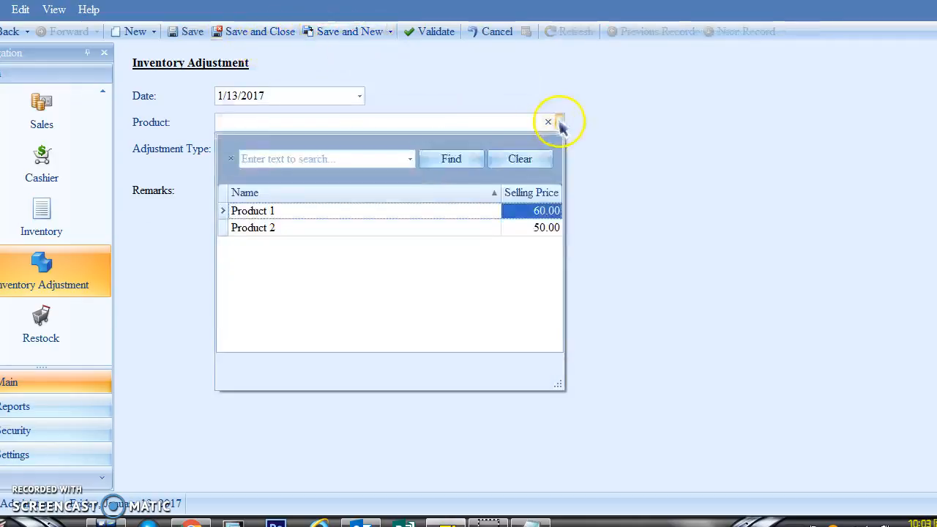
pyautogui.click(381, 228)
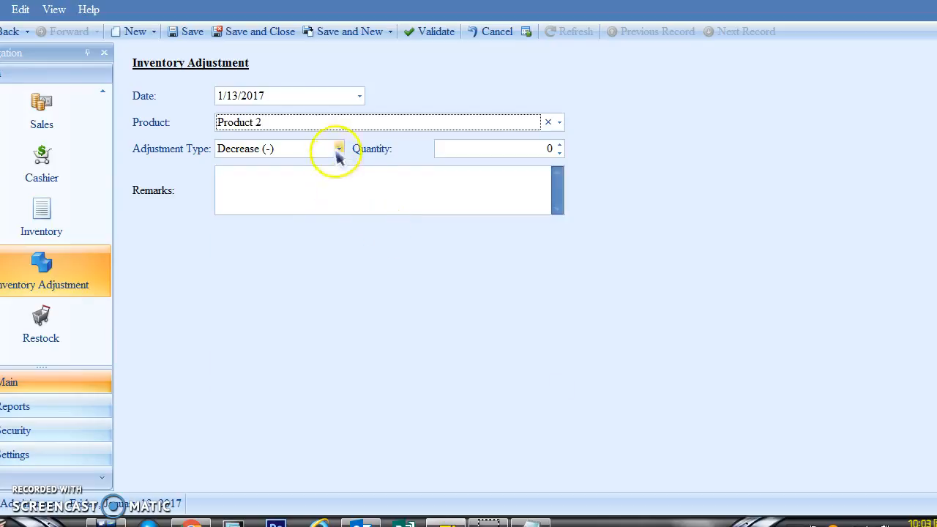
pyautogui.click(338, 150)
pyautogui.click(315, 167)
pyautogui.click(520, 150)
pyautogui.write('5')
pyautogui.click(240, 185)
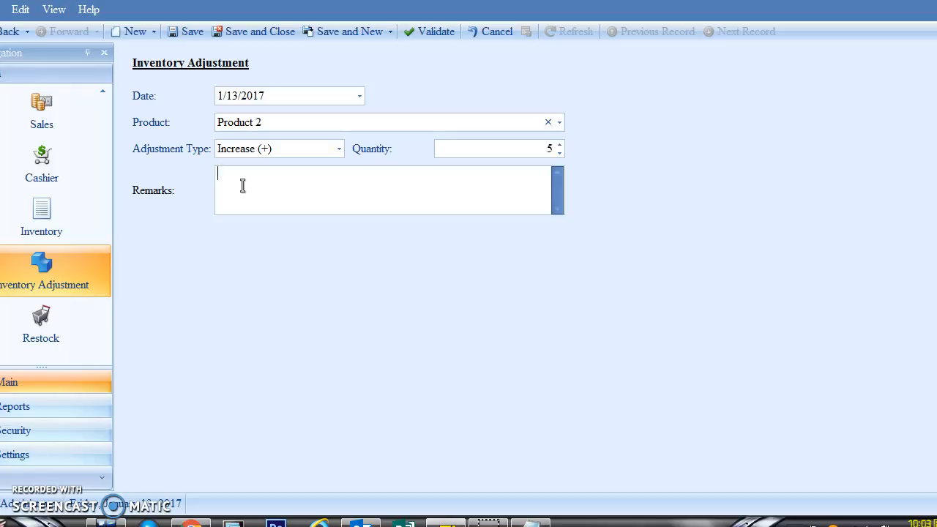
pyautogui.click(280, 188)
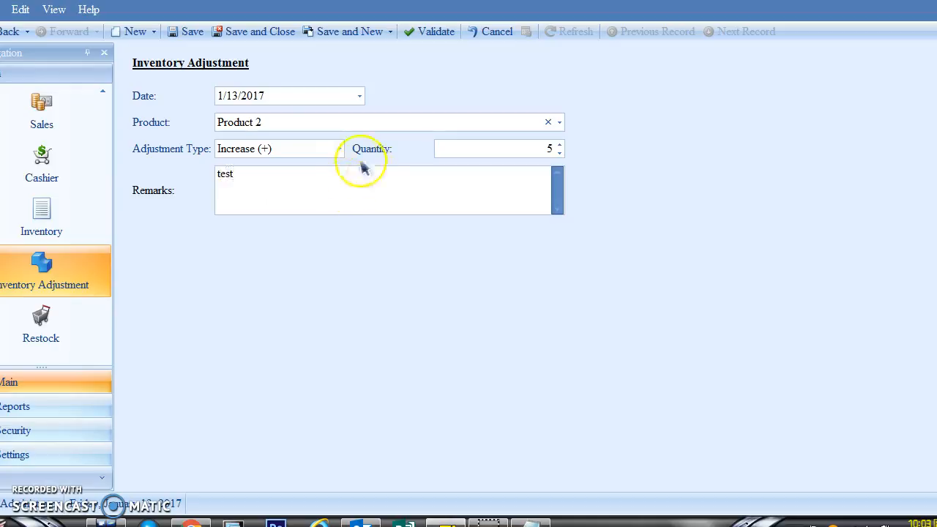
pyautogui.click(271, 32)
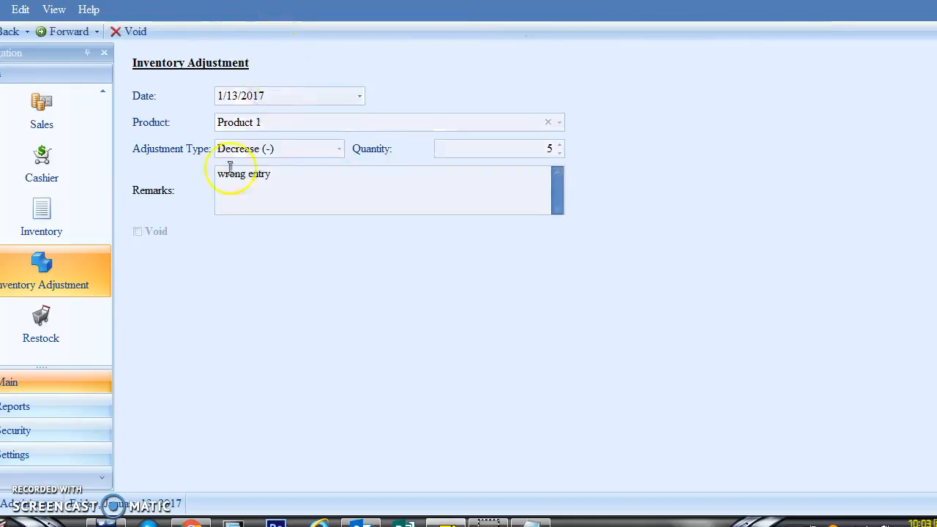
# Open the inventory adjustment list, widen it, and view the adjustment record for Product 2.
pyautogui.click(52, 274)
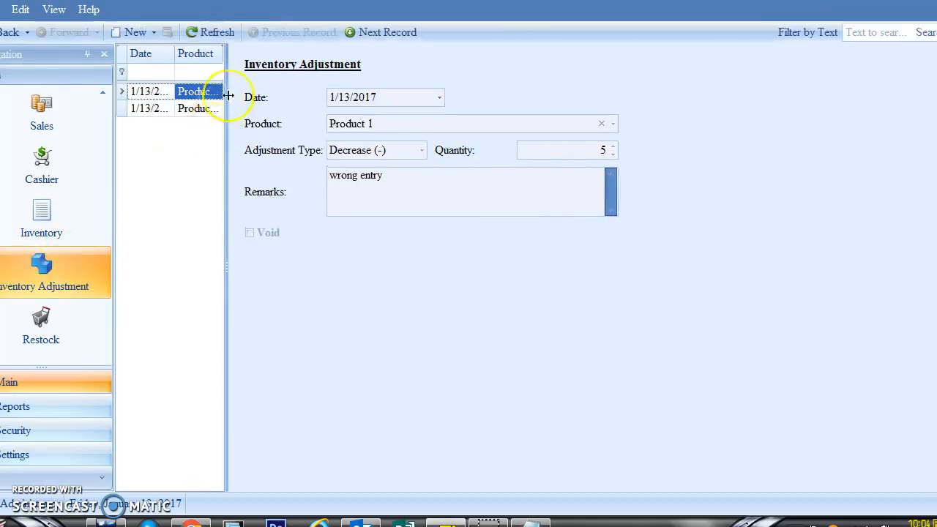
pyautogui.moveTo(226, 91); pyautogui.dragTo(296, 90)
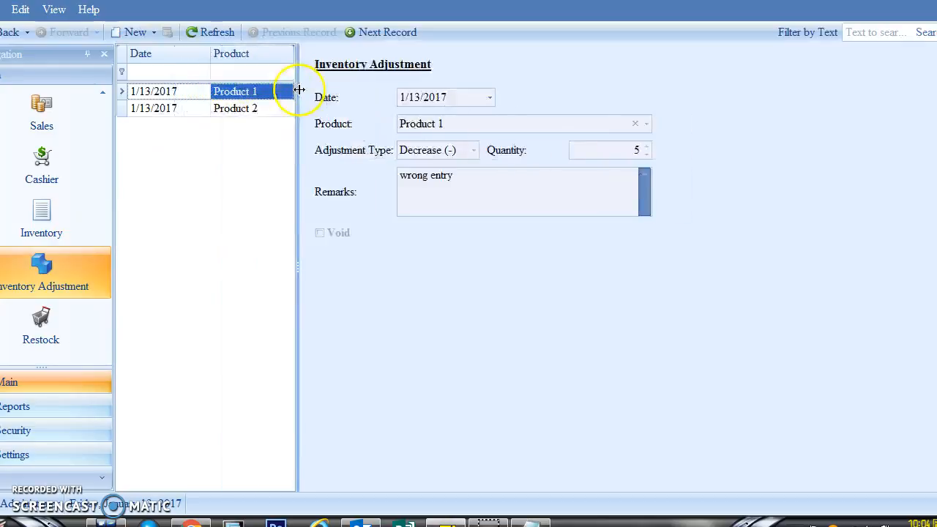
pyautogui.click(256, 114)
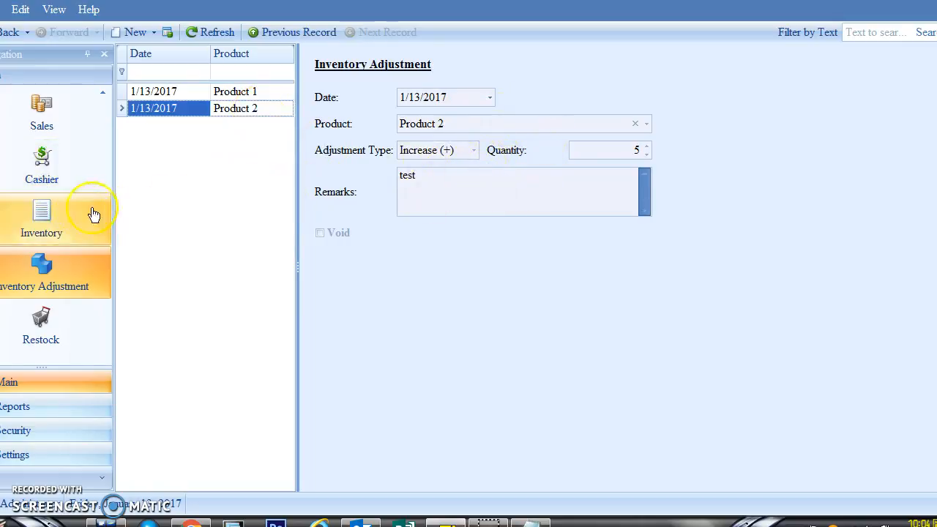
# Check the inventory quantities and the adjustment records of Product 1 and Product 2.
pyautogui.click(45, 220)
pyautogui.click(228, 94)
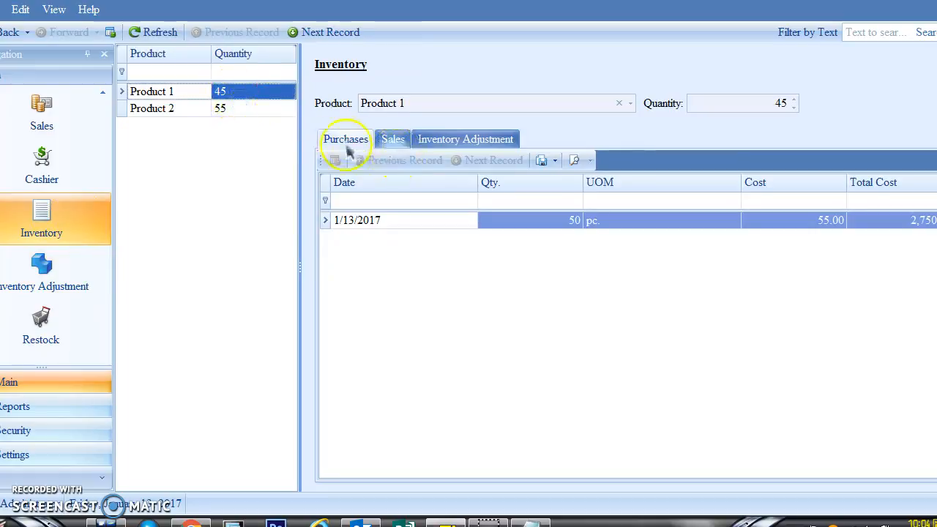
pyautogui.click(463, 144)
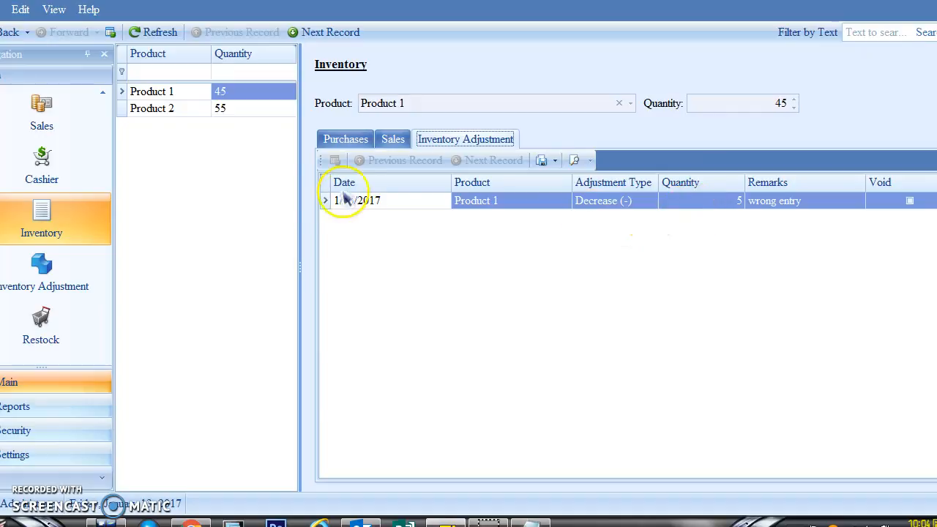
pyautogui.click(175, 109)
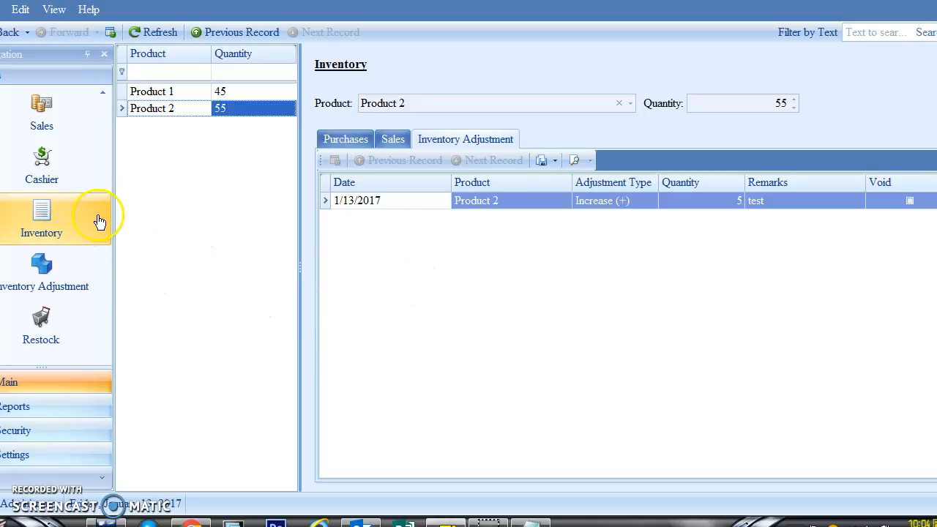
pyautogui.scroll(2, 94, 220)
pyautogui.scroll(-2, 94, 219)
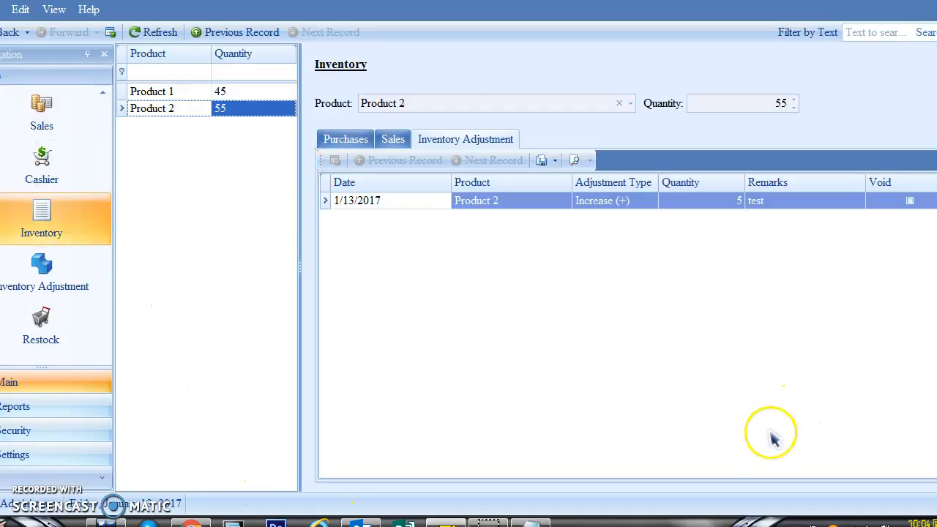
pyautogui.click(531, 524)
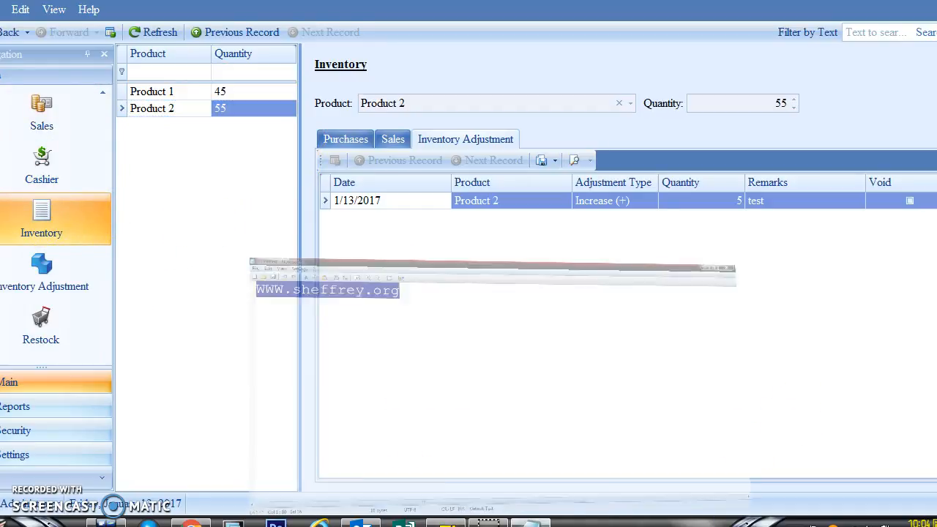